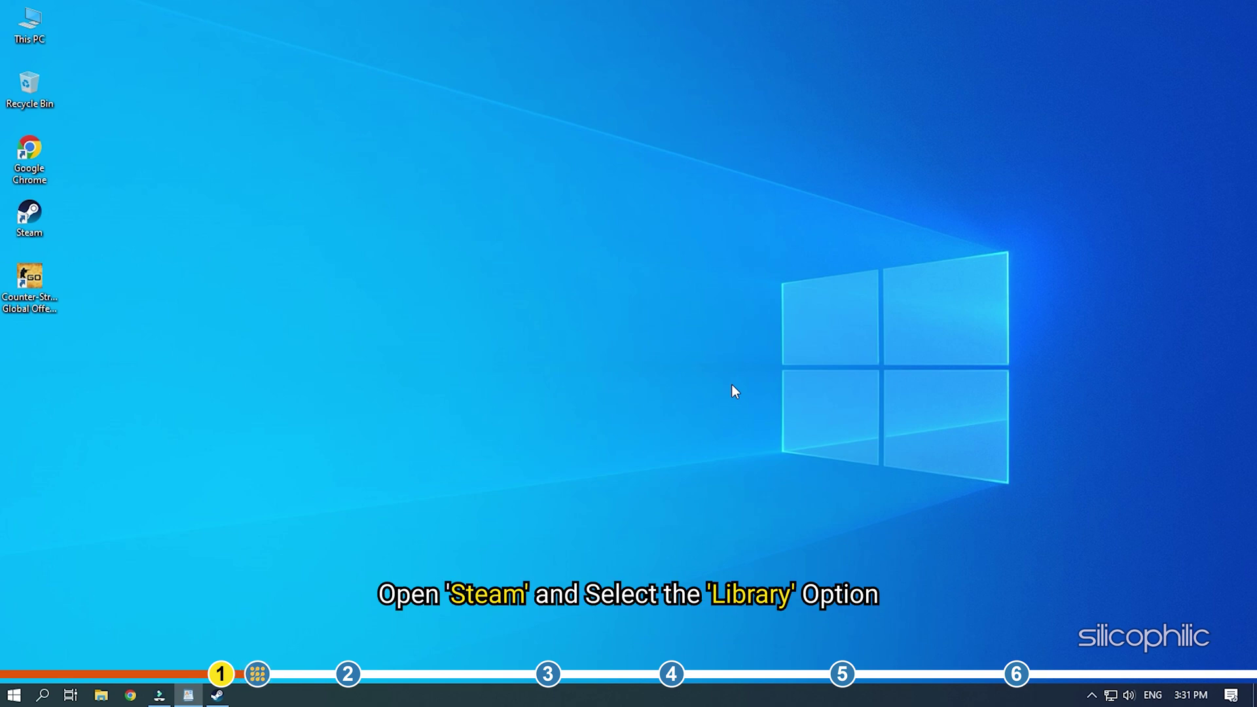
Open Steam and verify the integrity of the game files for Counter-Strike: Global Offensive from its library properties.
{"action": "double_click", "coordinate": [29, 212]}
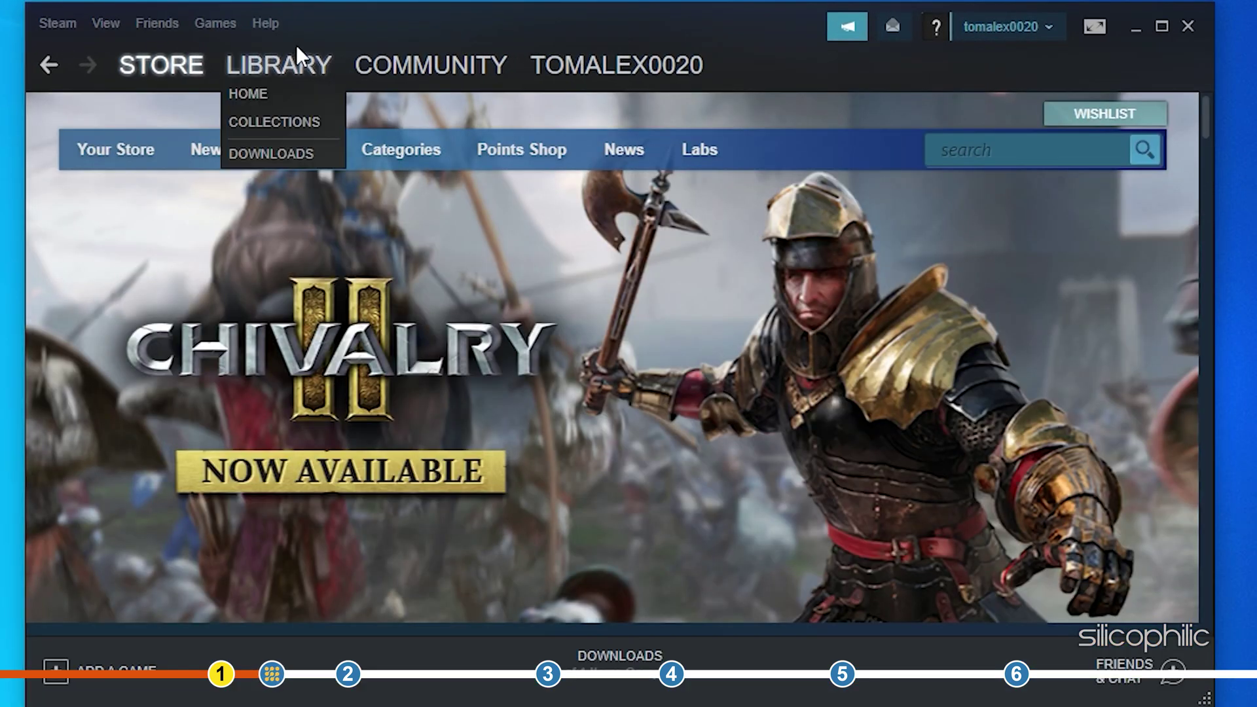
{"action": "left_click", "coordinate": [429, 58]}
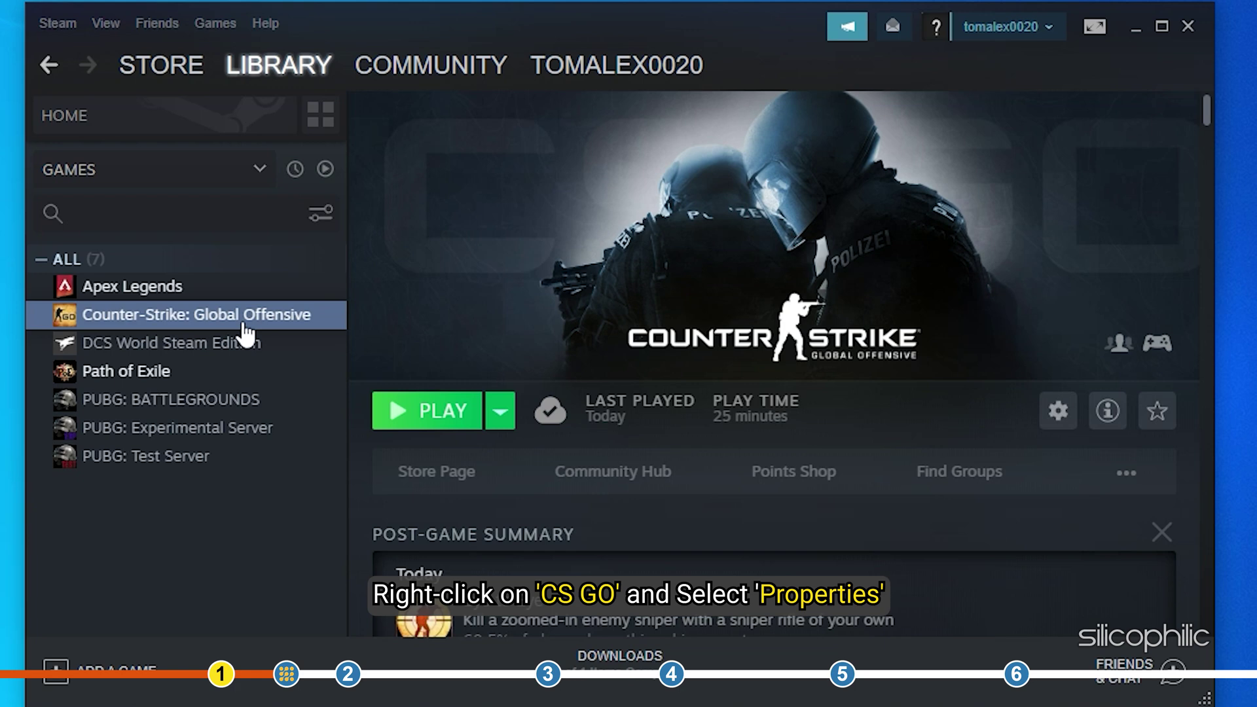
{"action": "right_click", "coordinate": [244, 323]}
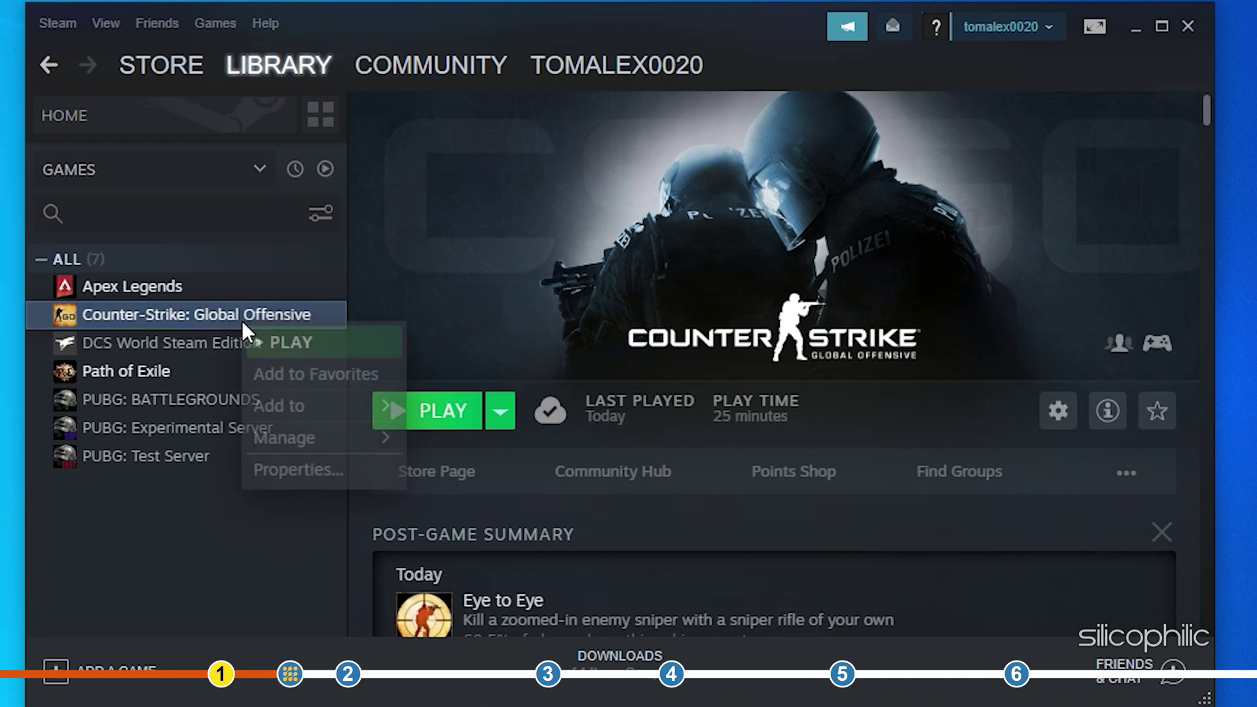
{"action": "left_click", "coordinate": [359, 470]}
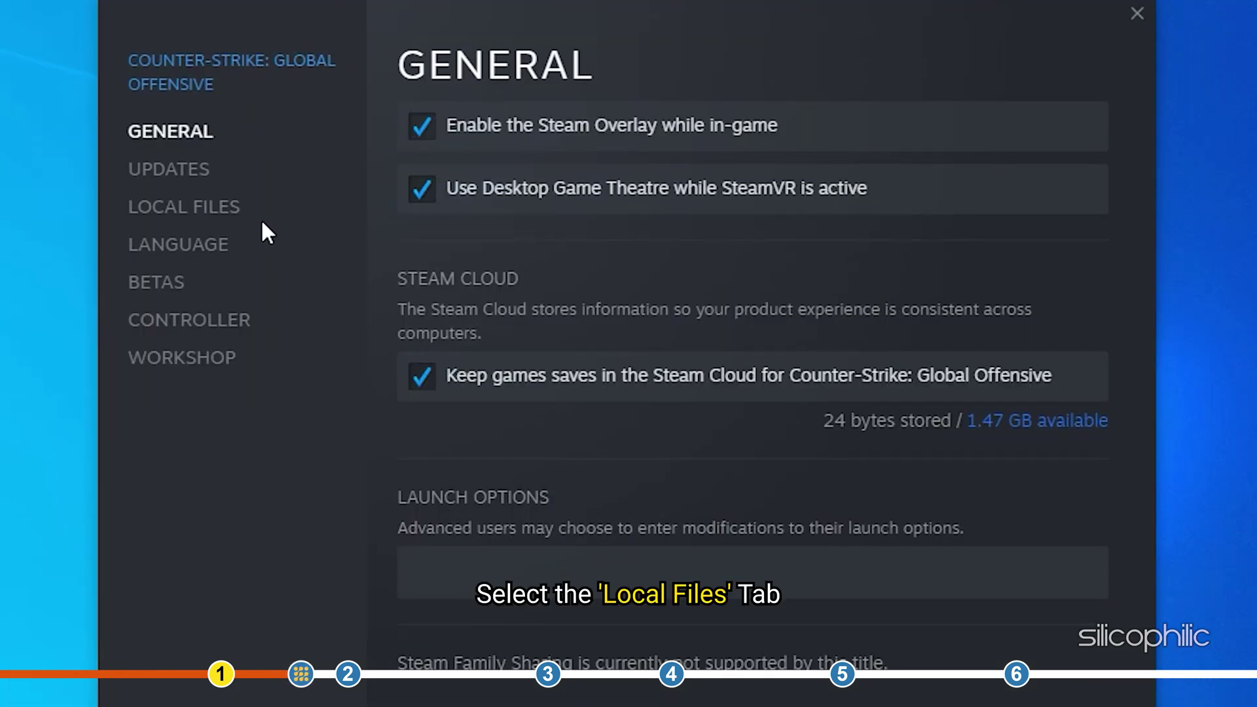
{"action": "left_click", "coordinate": [187, 209]}
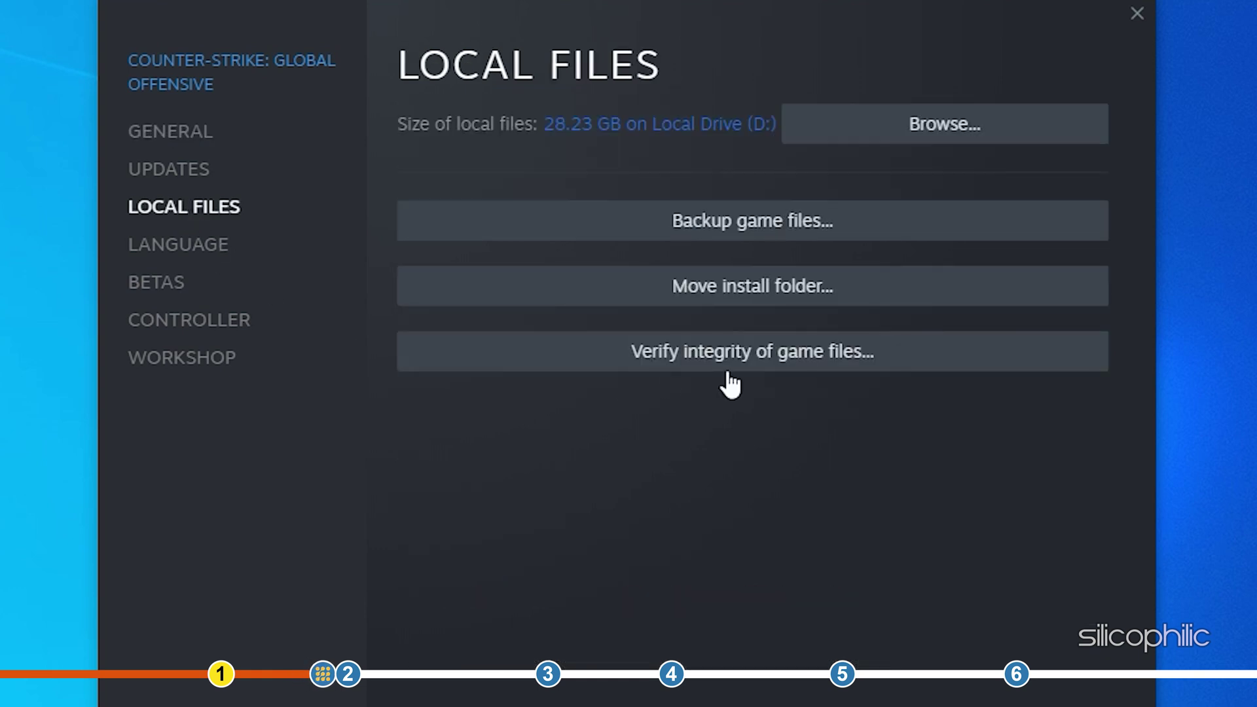
{"action": "left_click", "coordinate": [888, 360]}
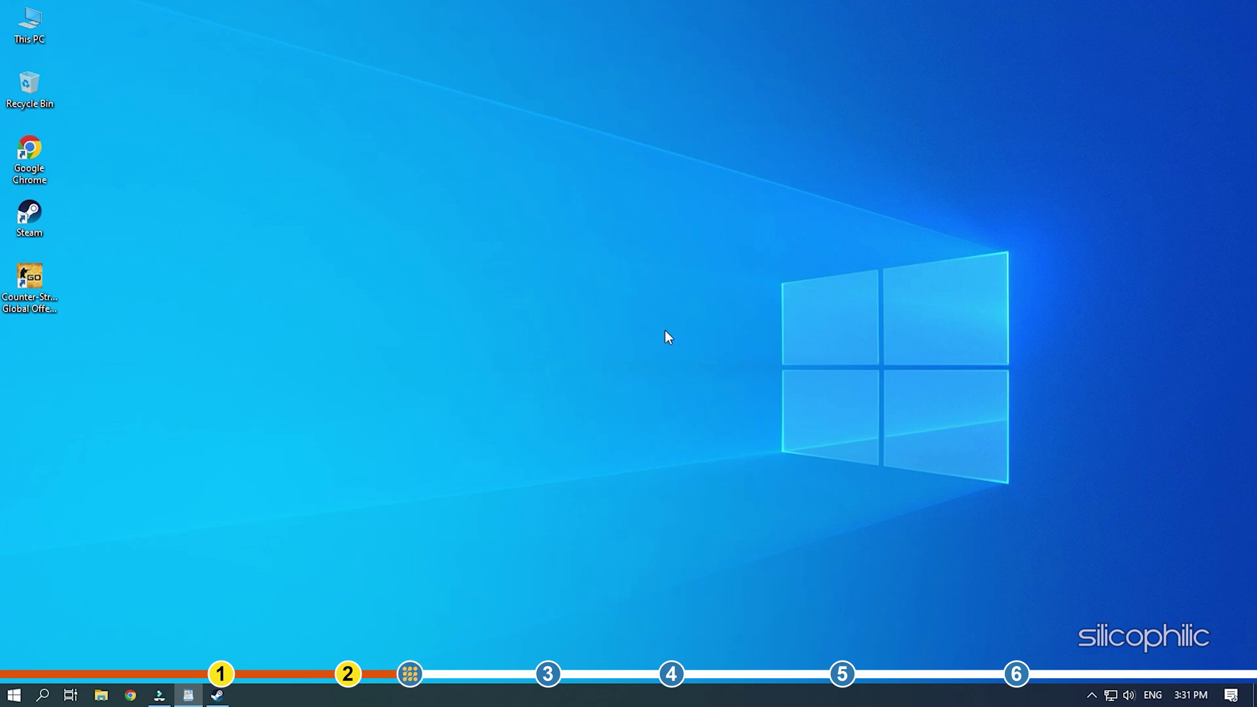
Open the local files folder of Counter-Strike: Global Offensive from the Steam library.
{"action": "double_click", "coordinate": [29, 212]}
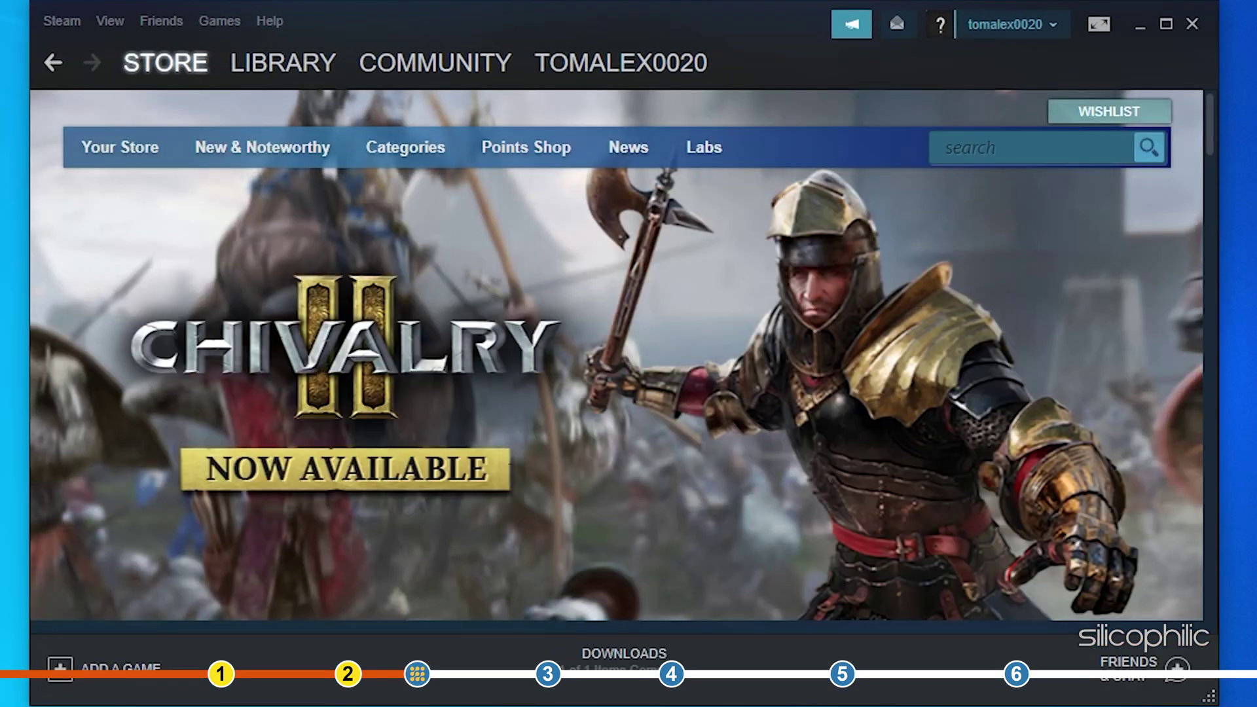
{"action": "left_click", "coordinate": [430, 58]}
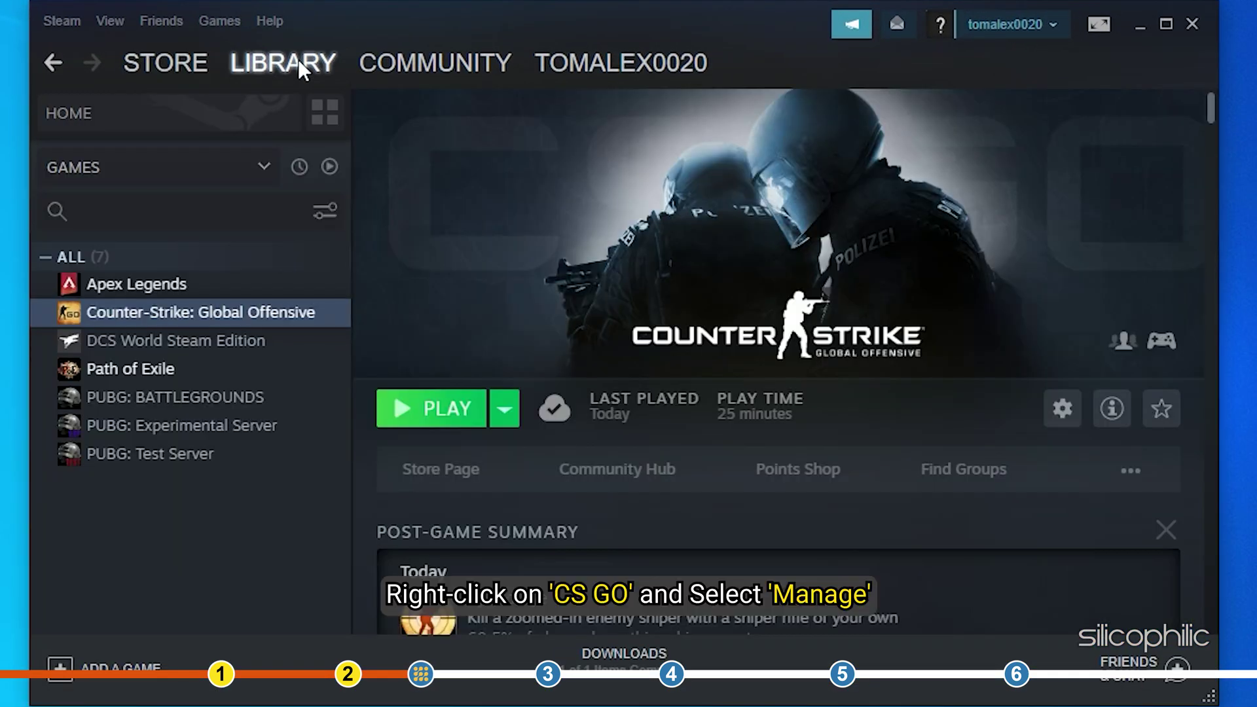
{"action": "right_click", "coordinate": [241, 317]}
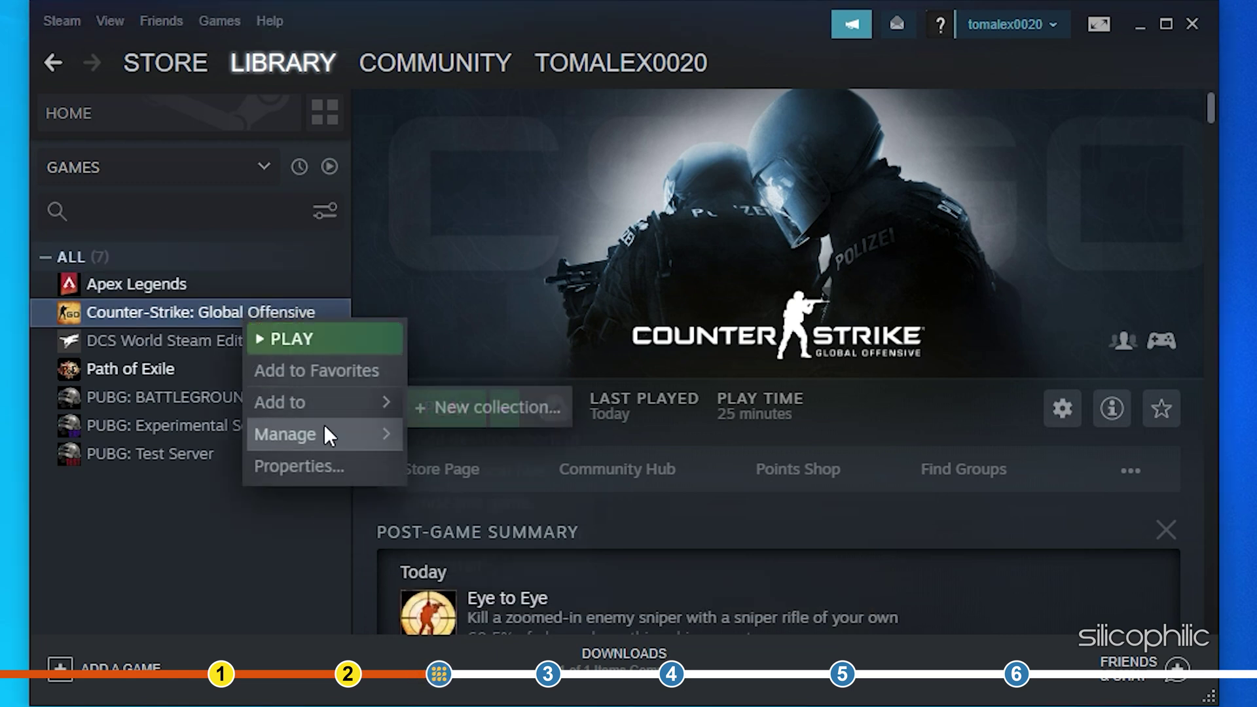
{"action": "mouse_move", "coordinate": [327, 431]}
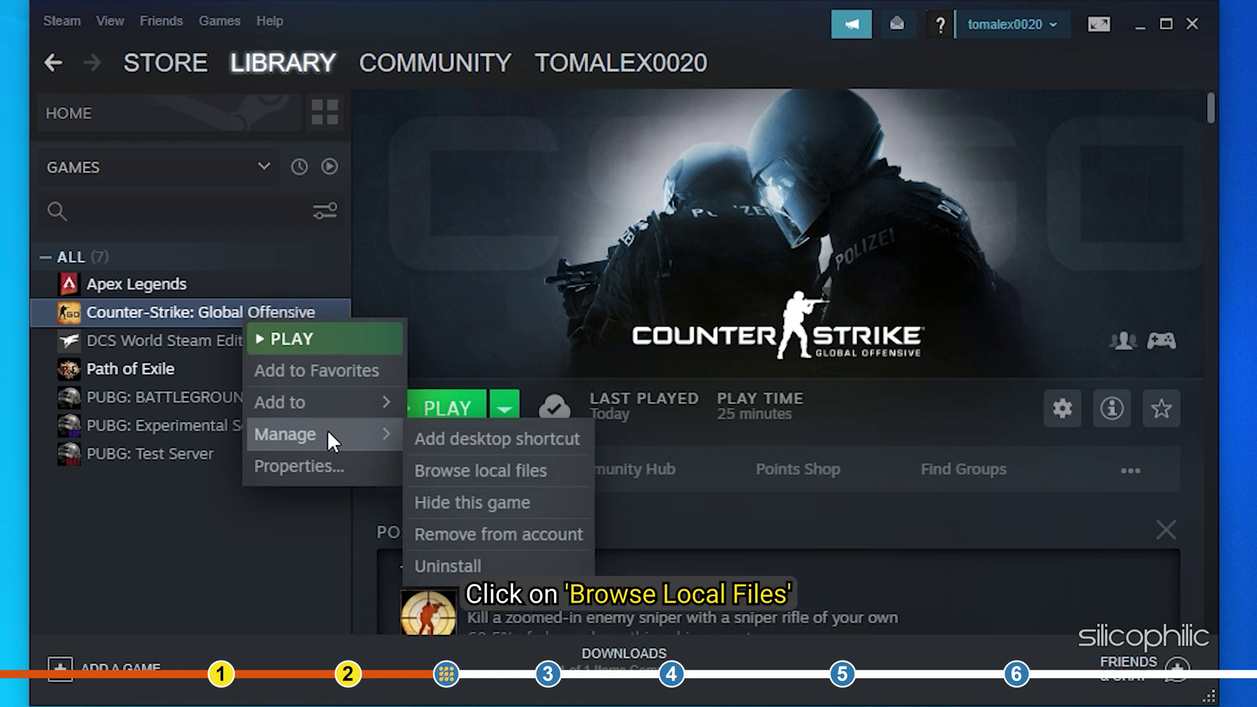
{"action": "left_click", "coordinate": [551, 477]}
Delete the csgo application file from the Counter-Strike Global Offensive folder, moving it to the Recycle Bin.
{"action": "left_click", "coordinate": [332, 303]}
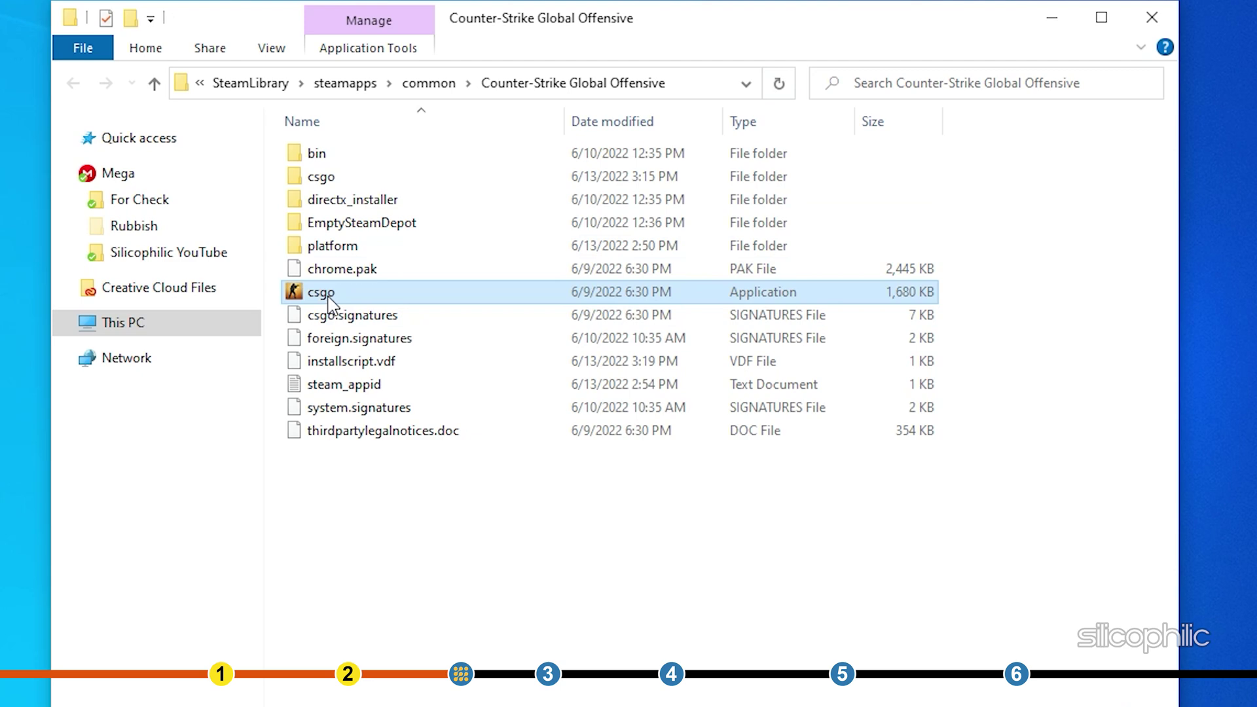
{"action": "right_click", "coordinate": [372, 294]}
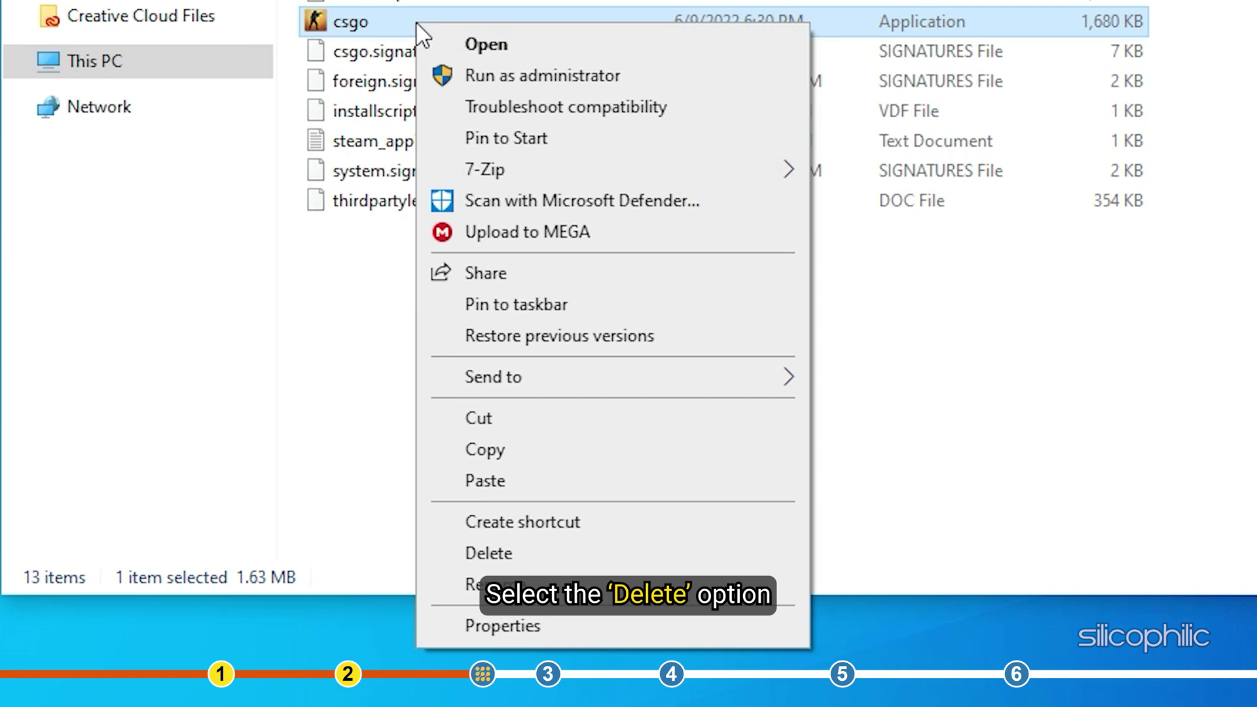
{"action": "left_click", "coordinate": [593, 558]}
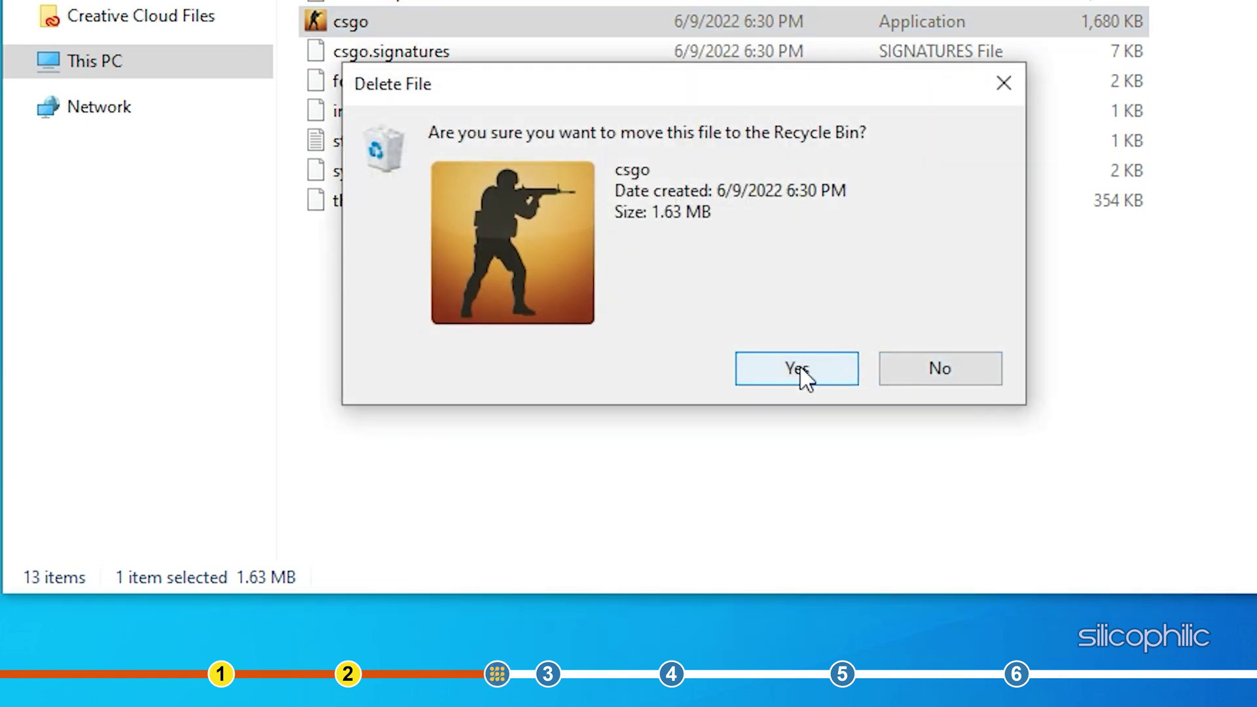
{"action": "left_click", "coordinate": [801, 373]}
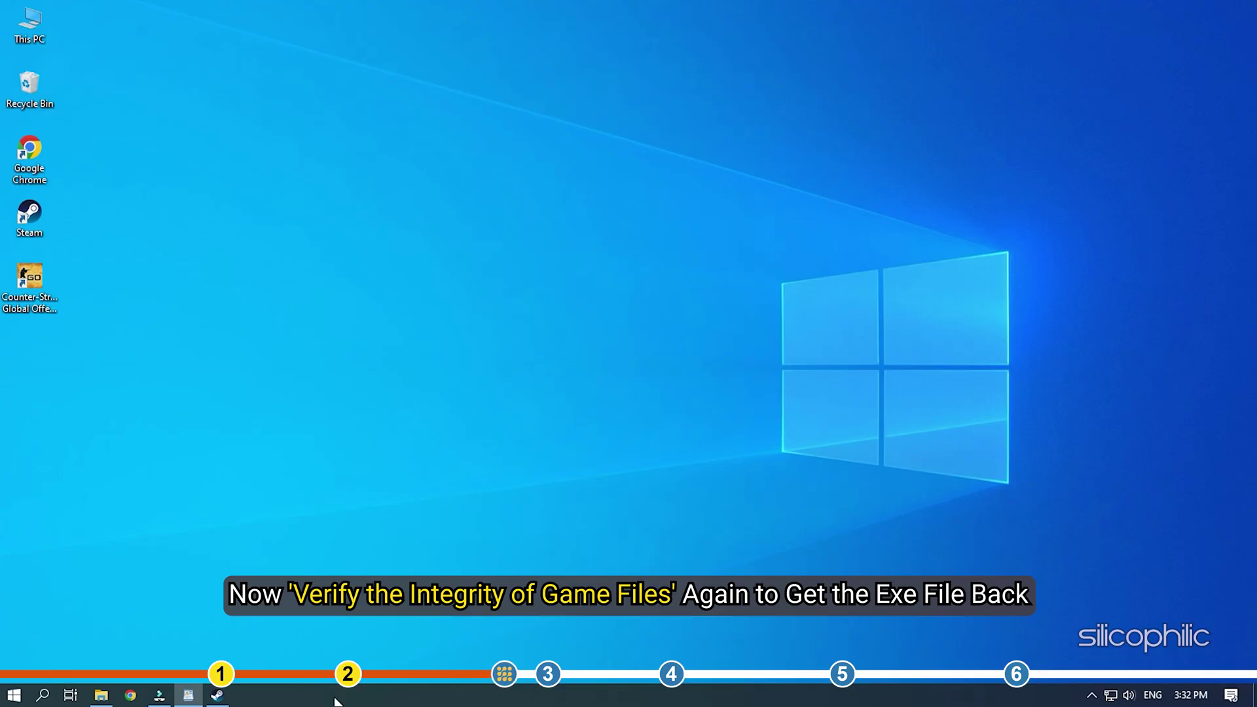
Return to Steam and verify Counter-Strike: Global Offensive's game files again to restore the deleted csgo application.
{"action": "left_click", "coordinate": [217, 695]}
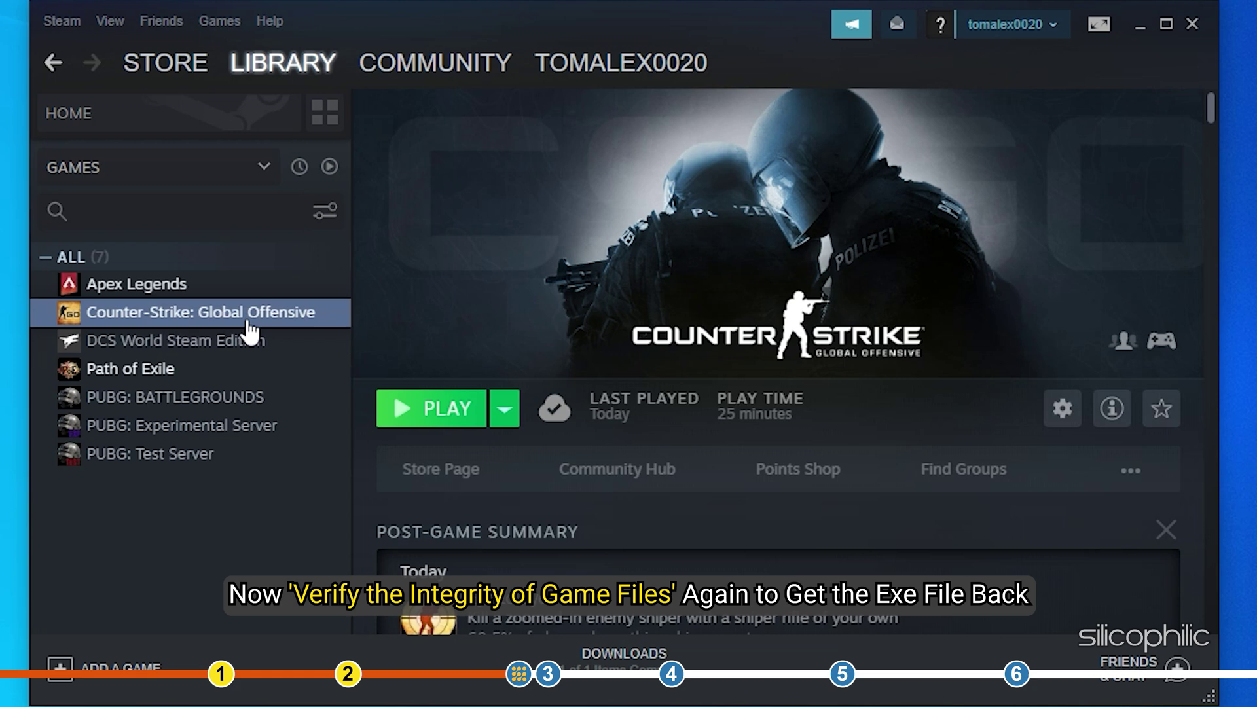
{"action": "right_click", "coordinate": [247, 321]}
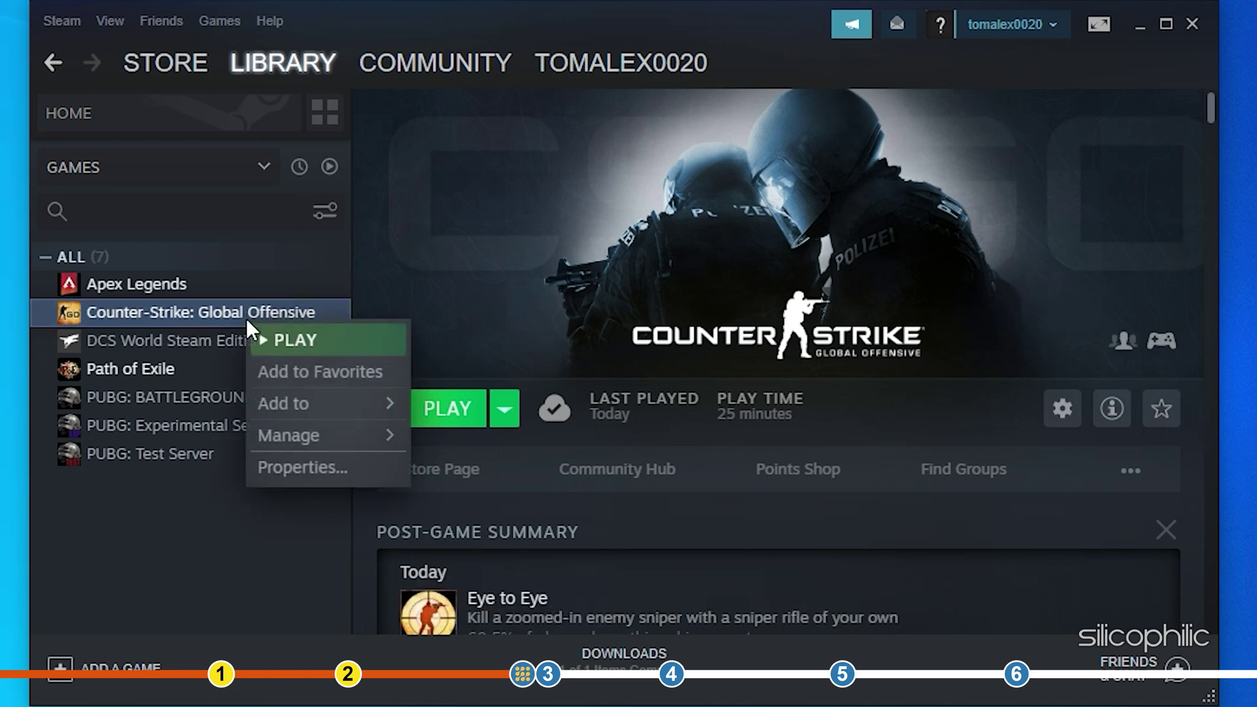
{"action": "left_click", "coordinate": [363, 468]}
{"action": "left_click", "coordinate": [205, 199]}
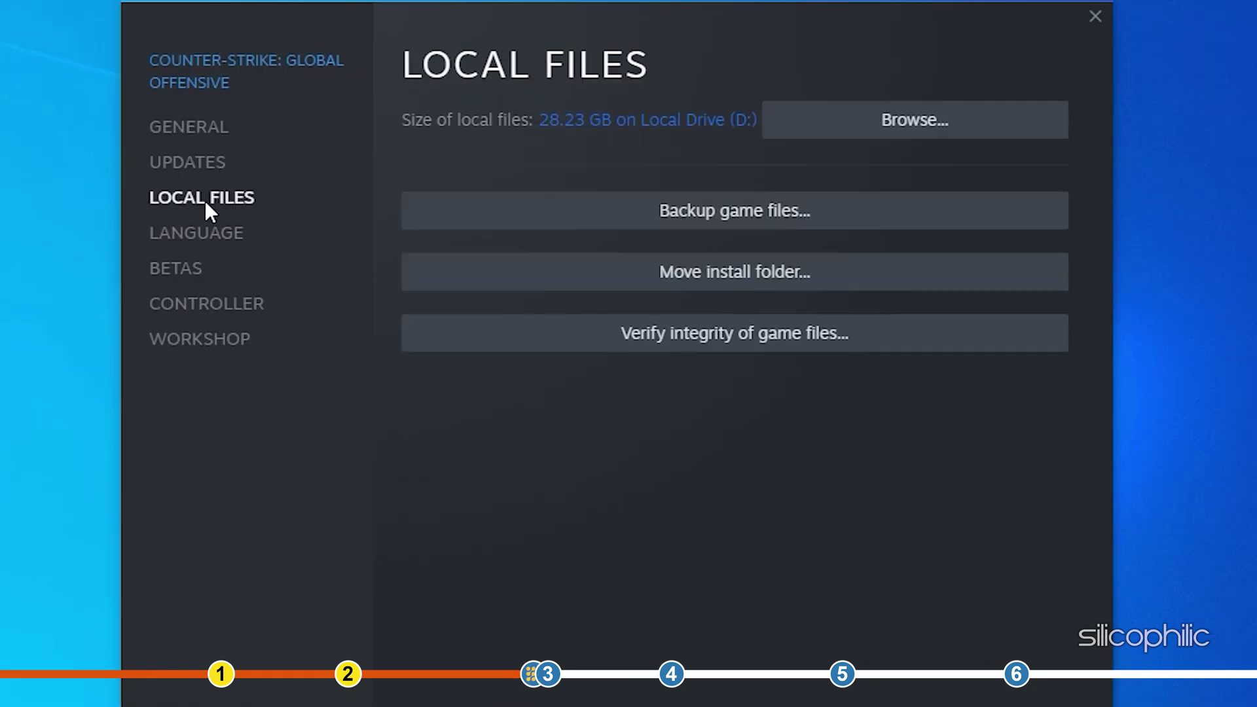
{"action": "left_click", "coordinate": [862, 347]}
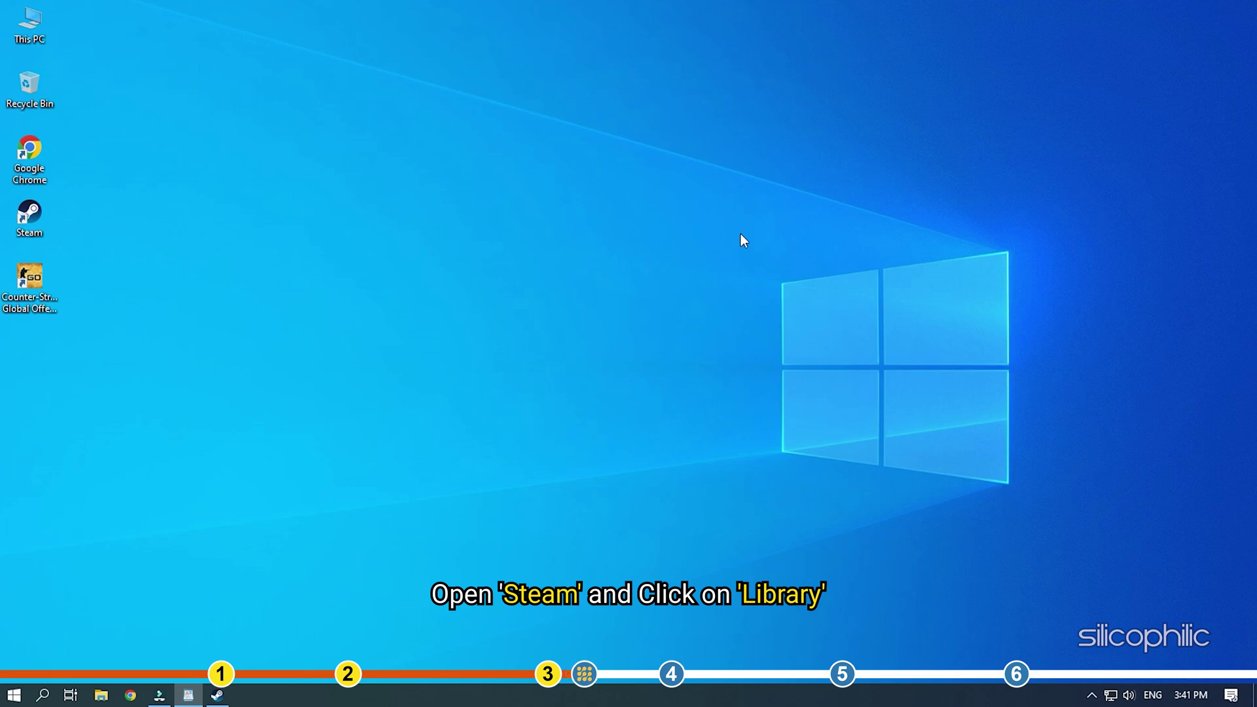
Open Steam and set the launch options of Counter-Strike: Global Offensive to -safe in its general properties.
{"action": "double_click", "coordinate": [29, 213]}
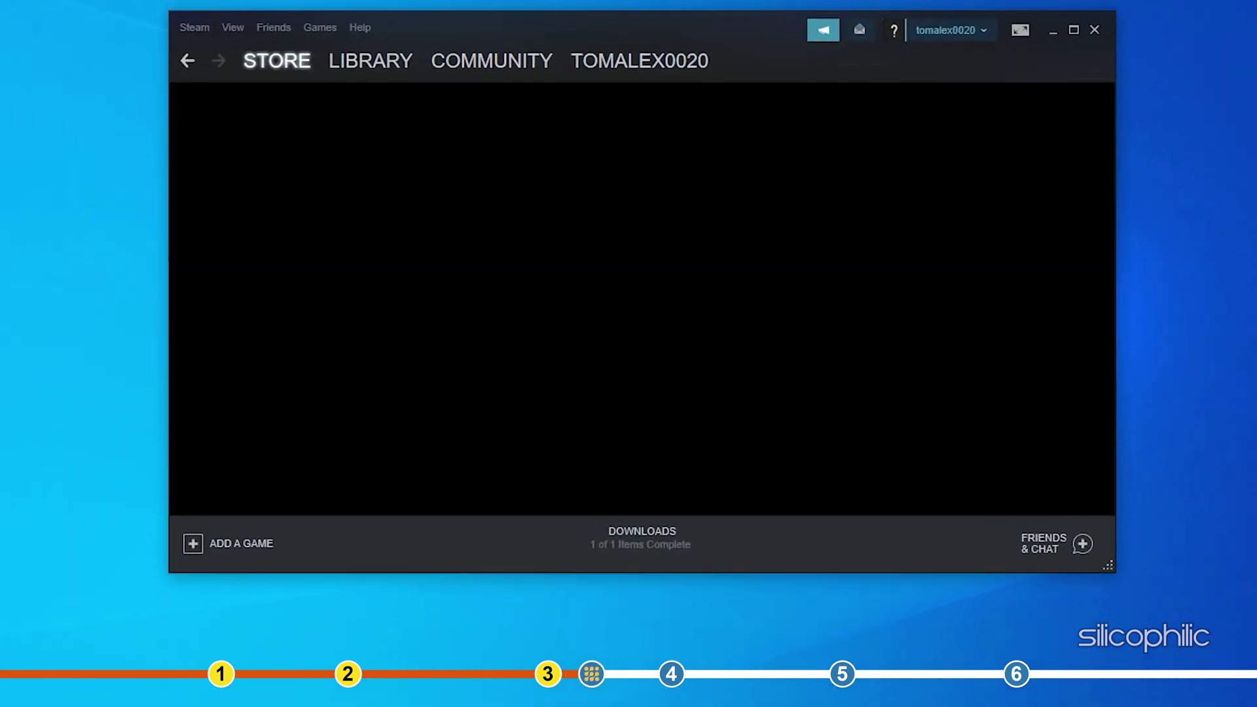
{"action": "mouse_move", "coordinate": [351, 59]}
{"action": "left_click", "coordinate": [351, 84]}
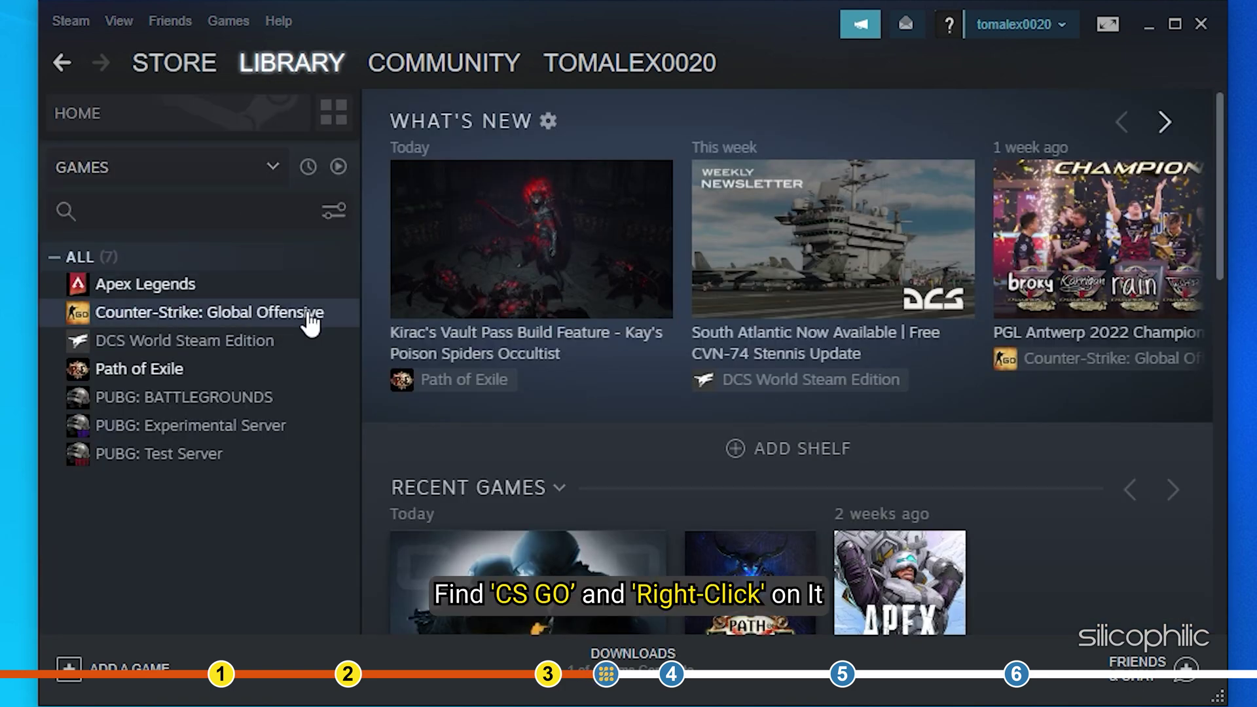
{"action": "right_click", "coordinate": [249, 312]}
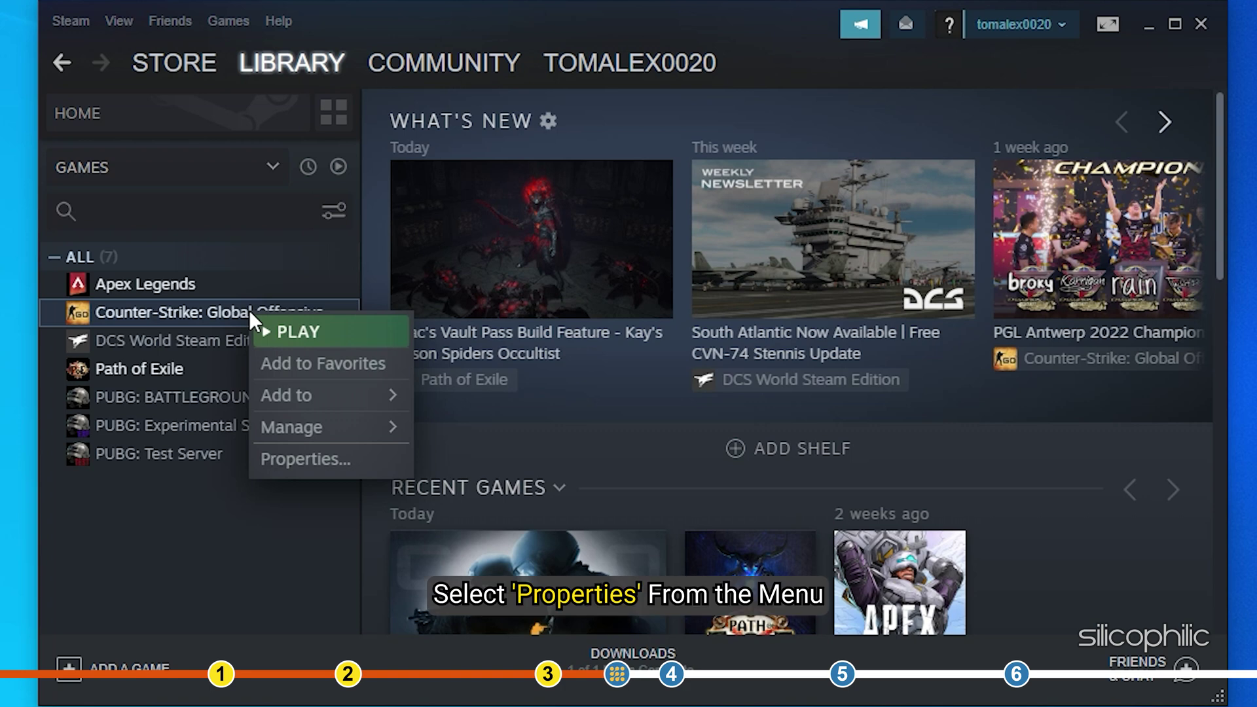
{"action": "left_click", "coordinate": [368, 458]}
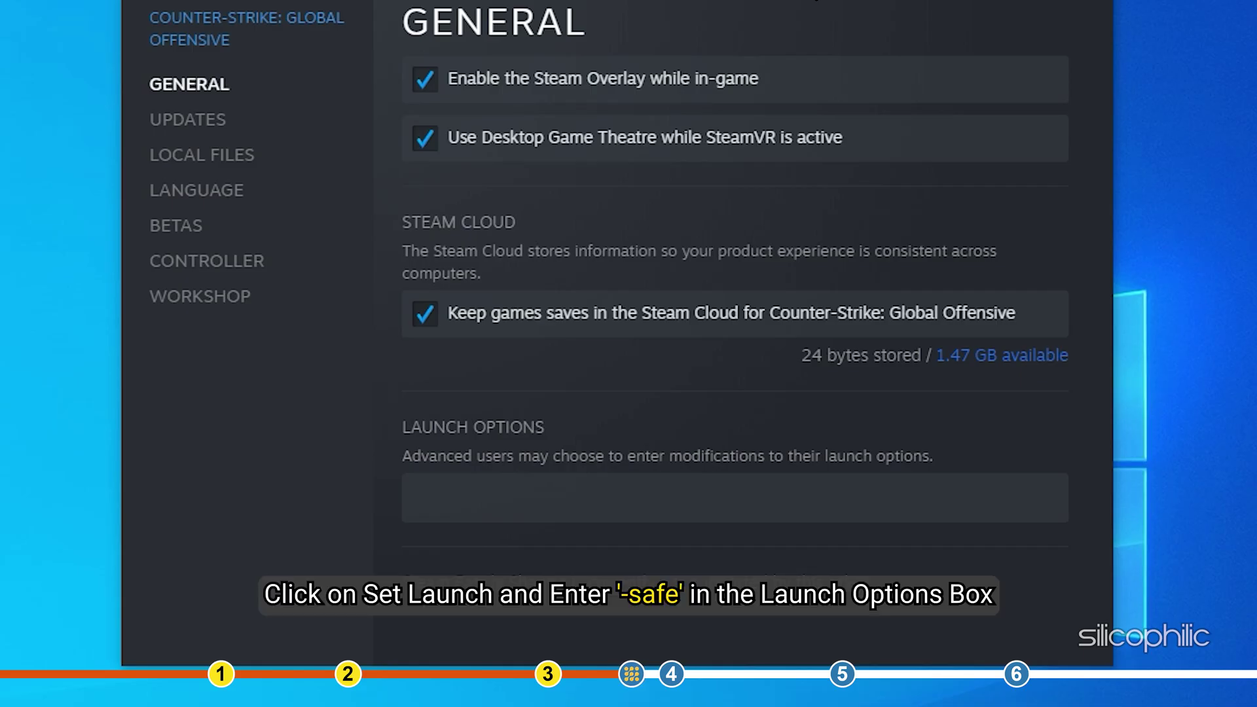
{"action": "left_click", "coordinate": [459, 485]}
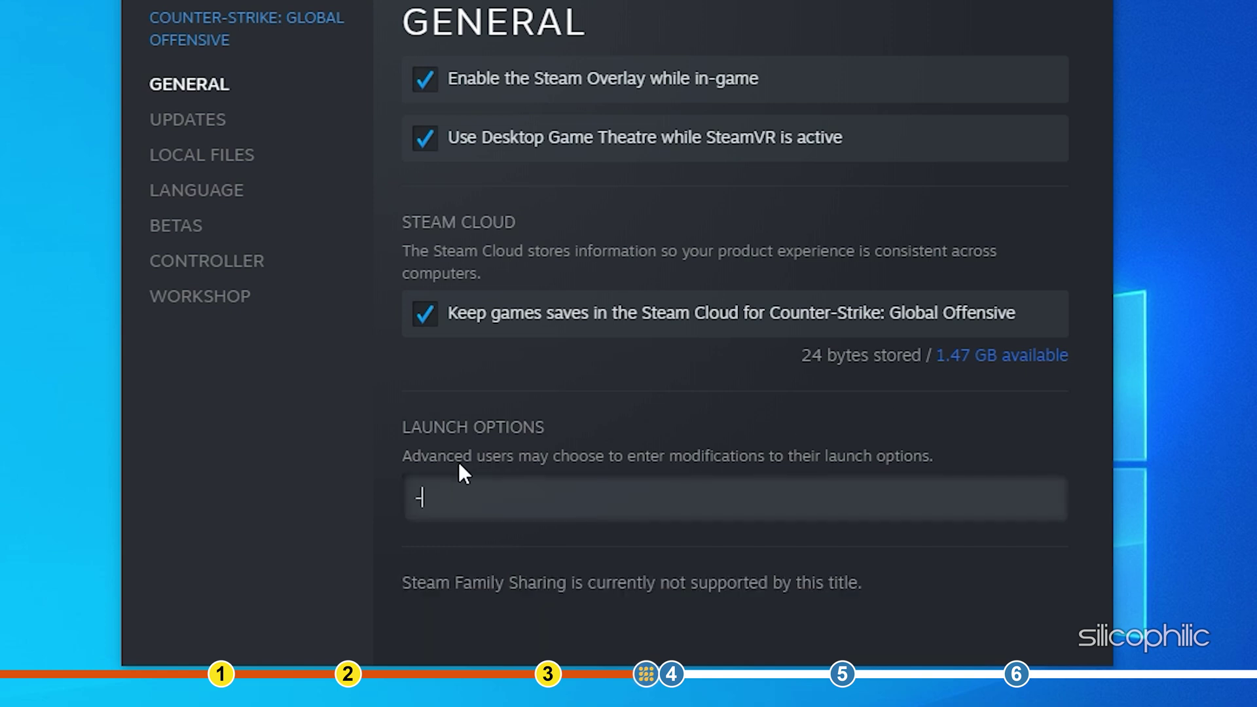
{"action": "type", "text": "-safe"}
{"action": "left_click", "coordinate": [1043, 556]}
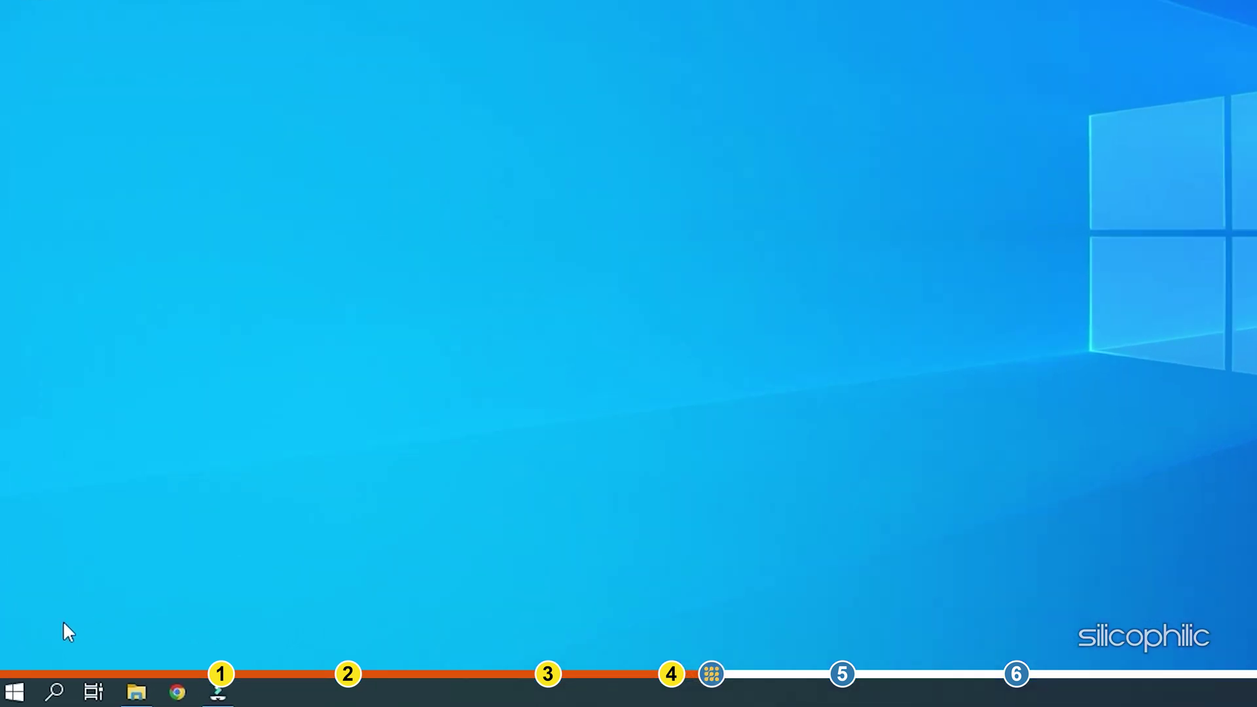
In Device Manager, search automatically for an updated driver for the AMD Radeon RX Vega 11 Graphics display adapter, then close both windows.
{"action": "right_click", "coordinate": [23, 699]}
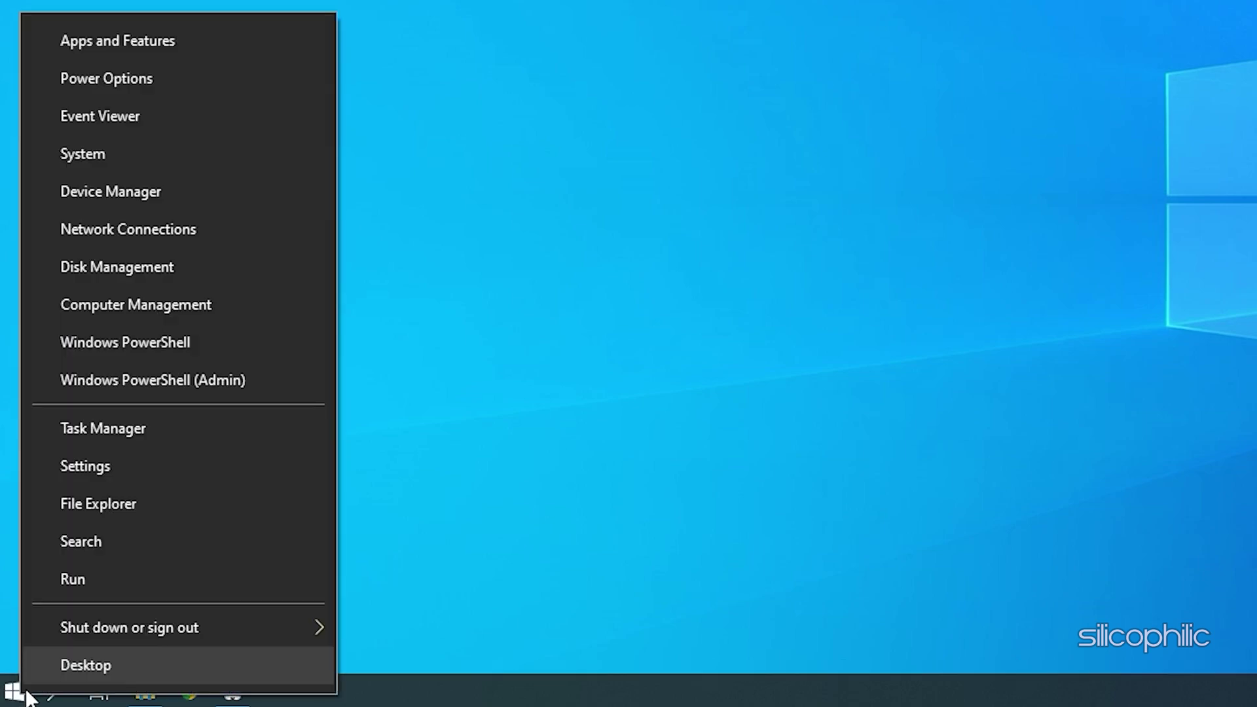
{"action": "left_click", "coordinate": [175, 190]}
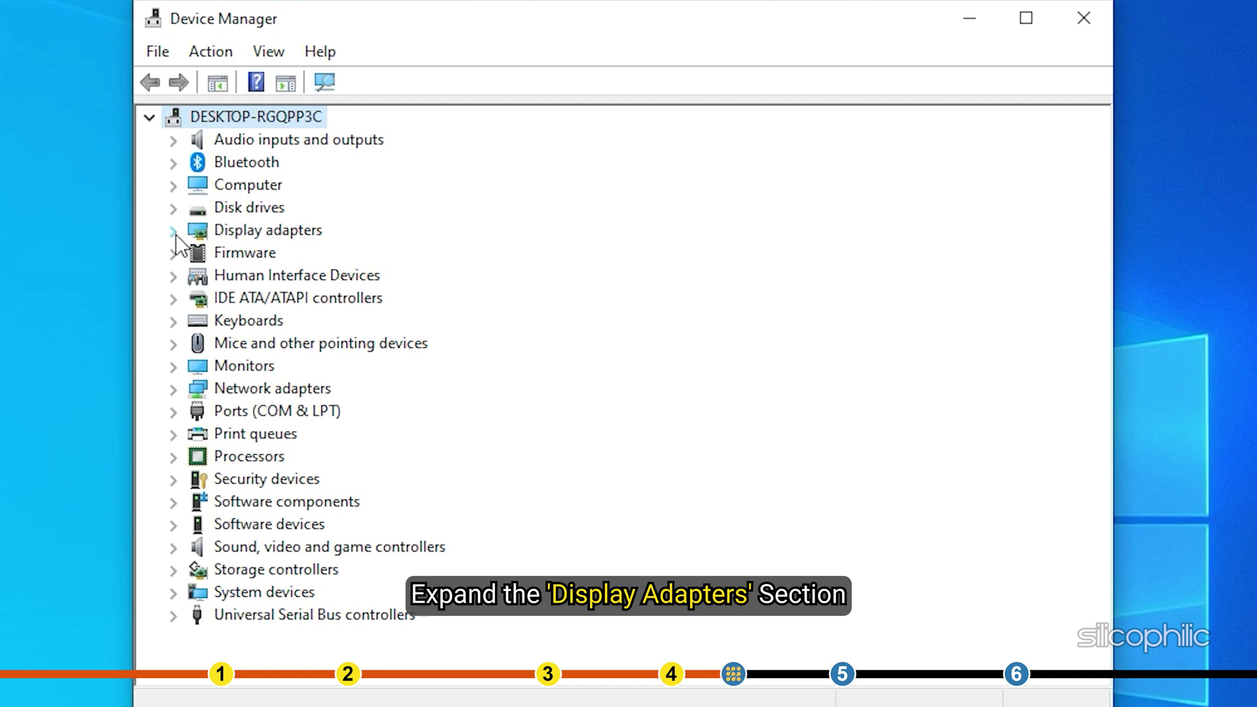
{"action": "left_click", "coordinate": [173, 230]}
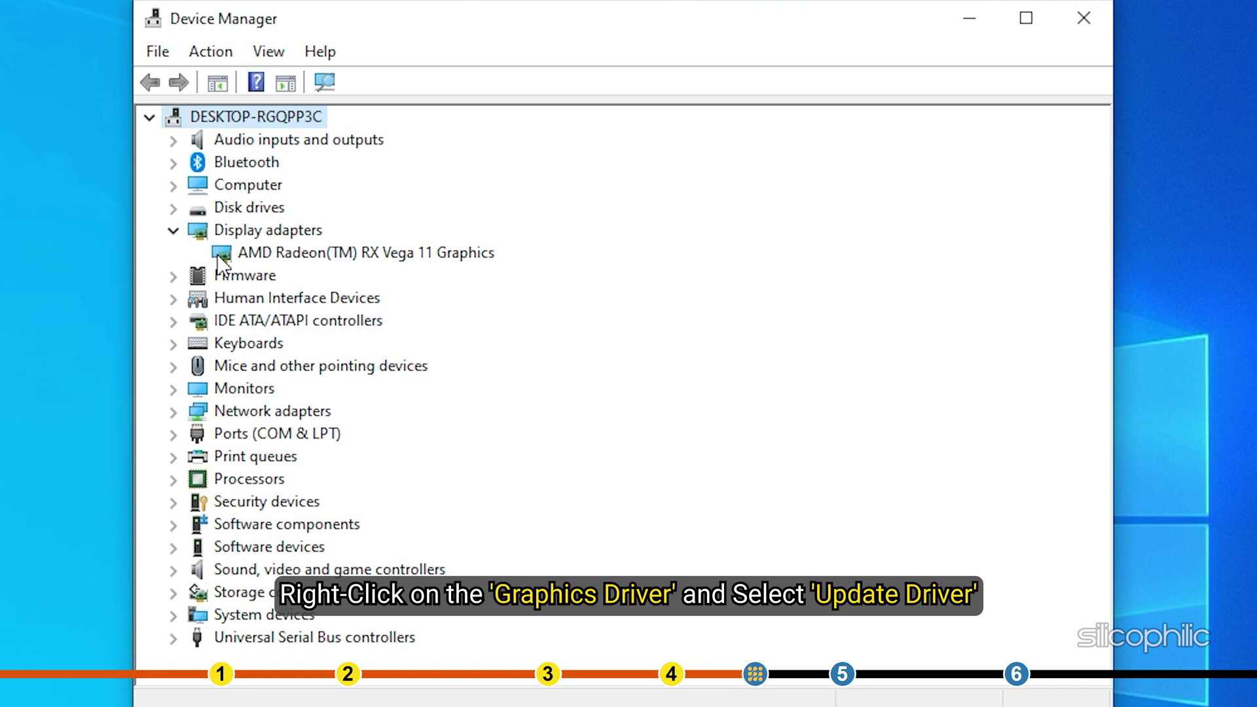
{"action": "left_click", "coordinate": [270, 258]}
{"action": "right_click", "coordinate": [271, 259]}
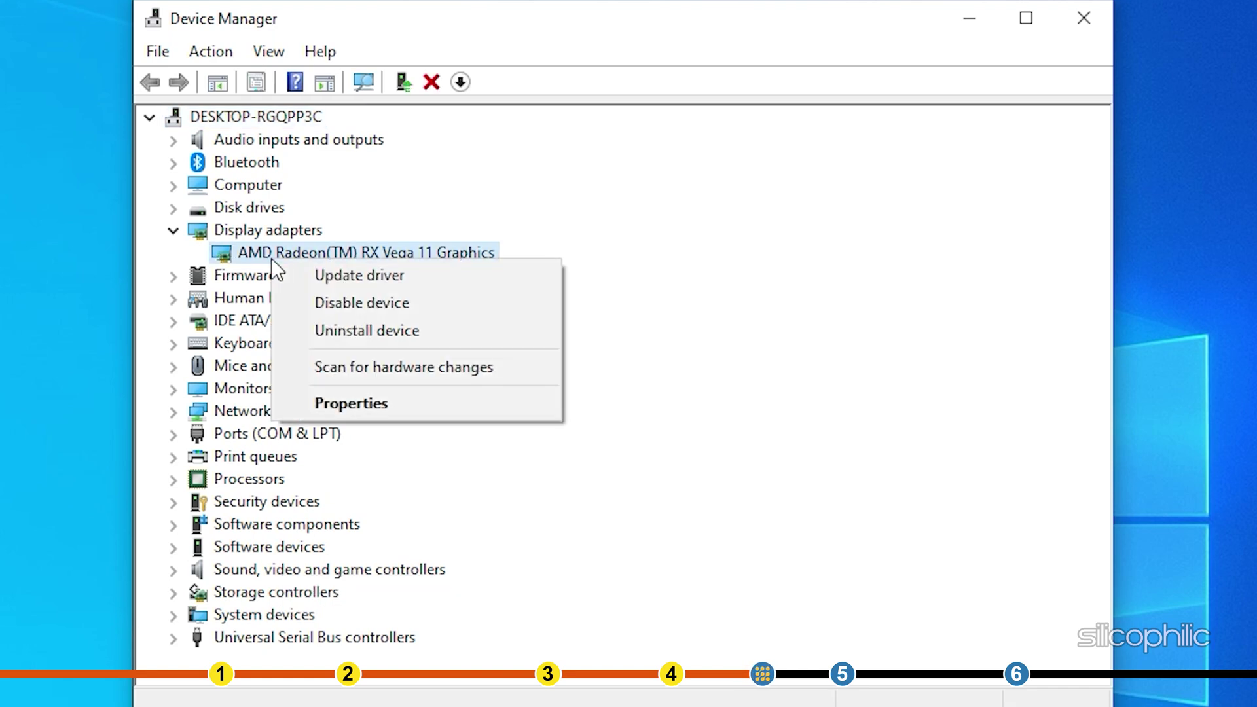
{"action": "left_click", "coordinate": [410, 275]}
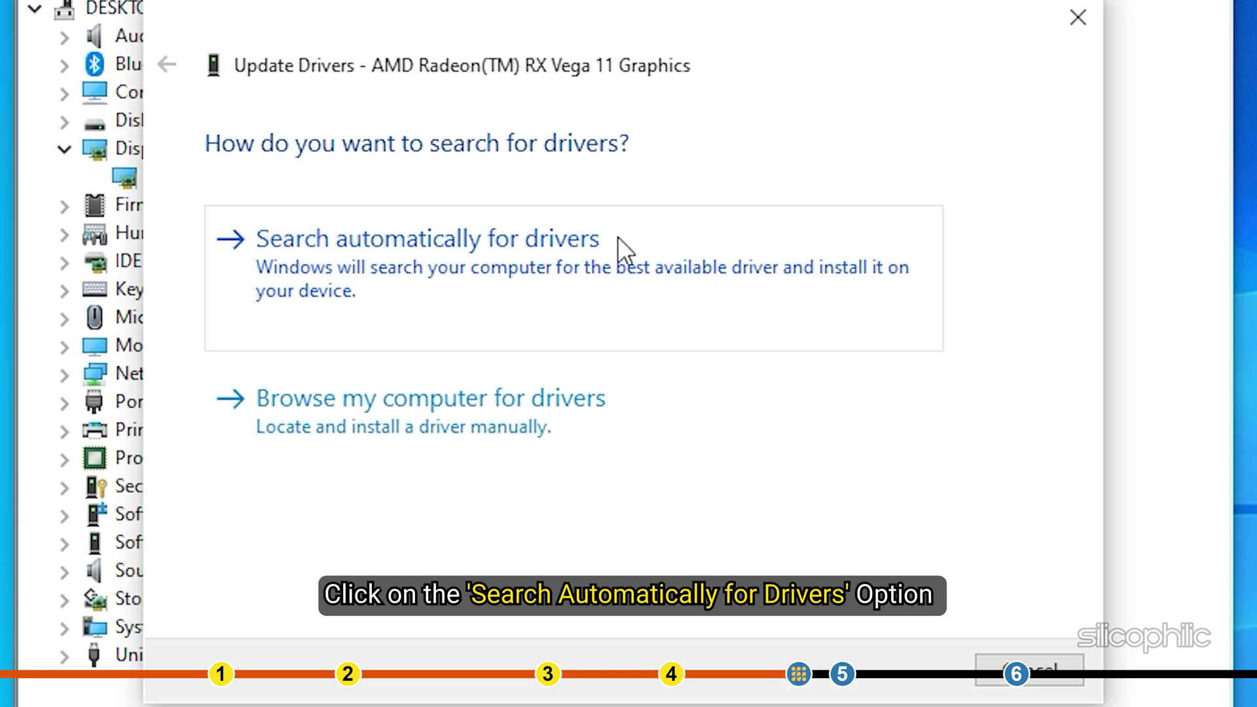
{"action": "left_click", "coordinate": [619, 237]}
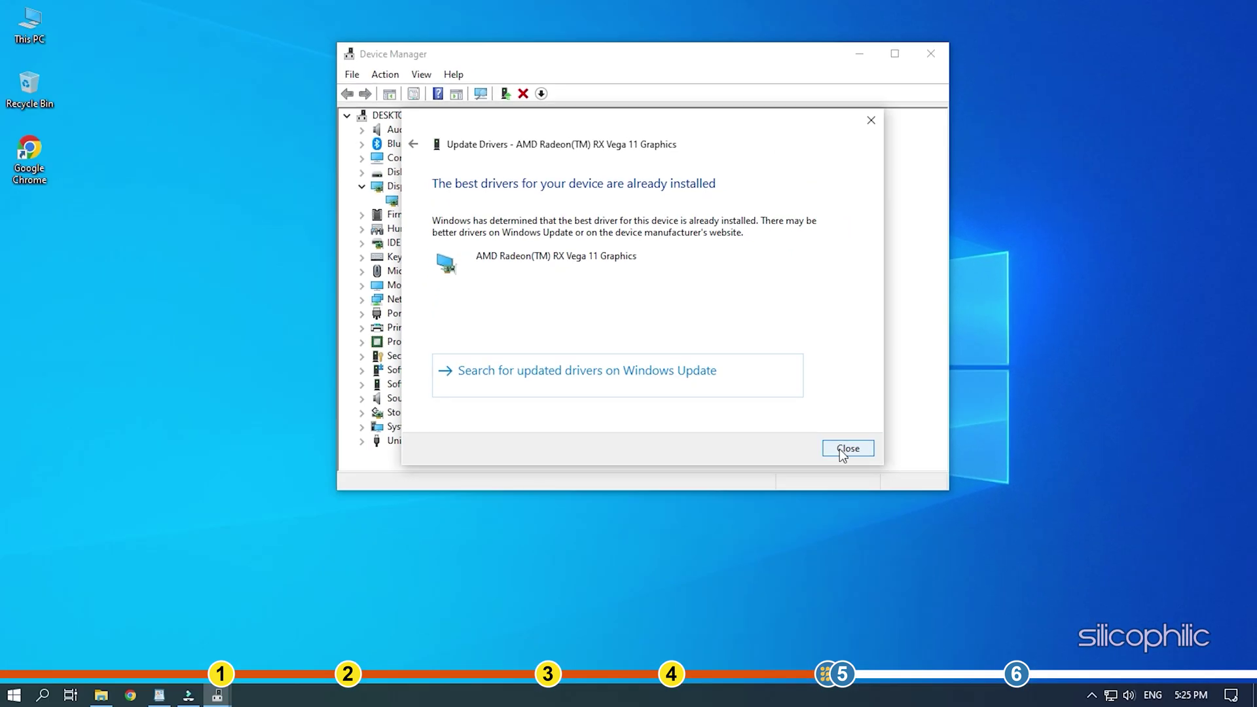
{"action": "left_click", "coordinate": [842, 449]}
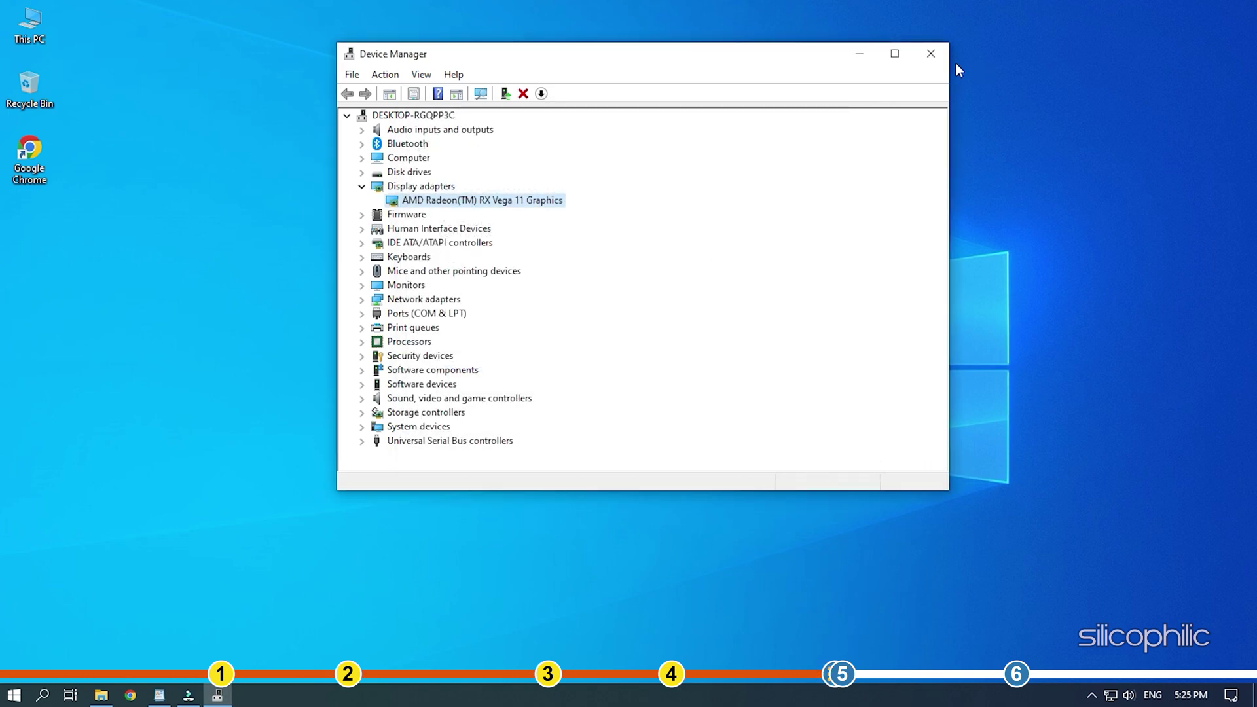
{"action": "left_click", "coordinate": [931, 53]}
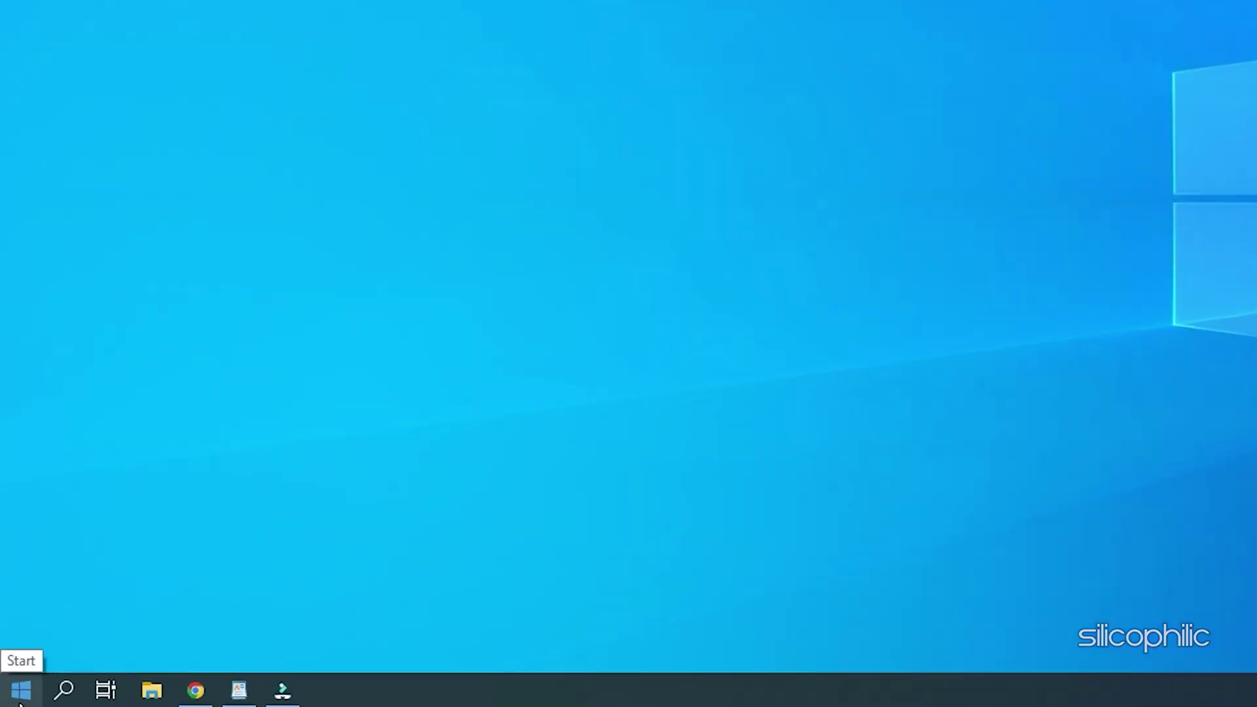
Open Windows Settings and check for updates under Update & Security.
{"action": "right_click", "coordinate": [20, 700]}
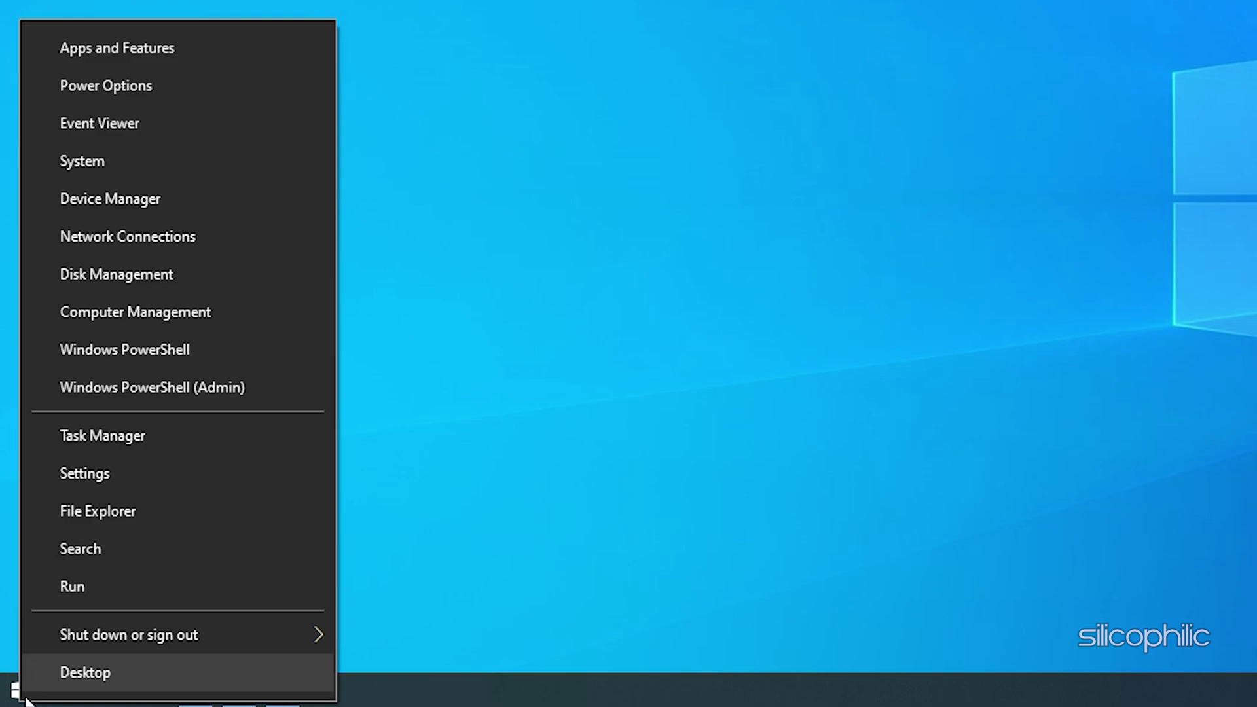
{"action": "left_click", "coordinate": [122, 485]}
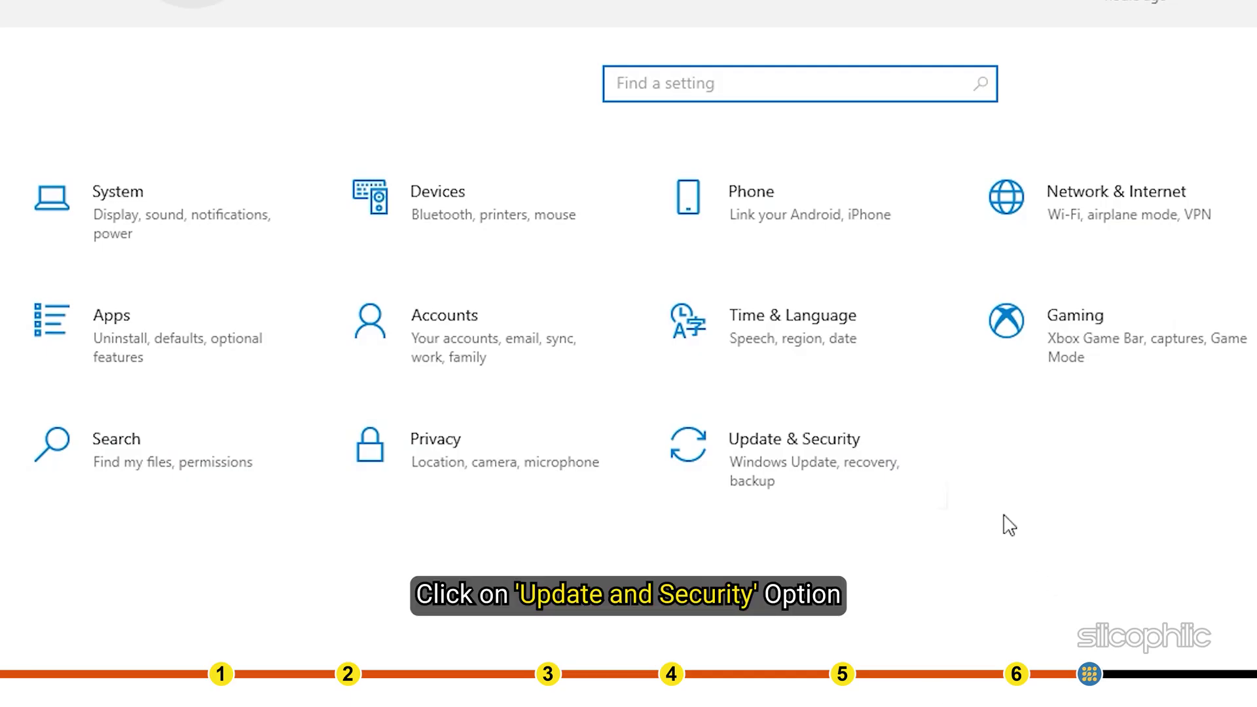
{"action": "left_click", "coordinate": [881, 454]}
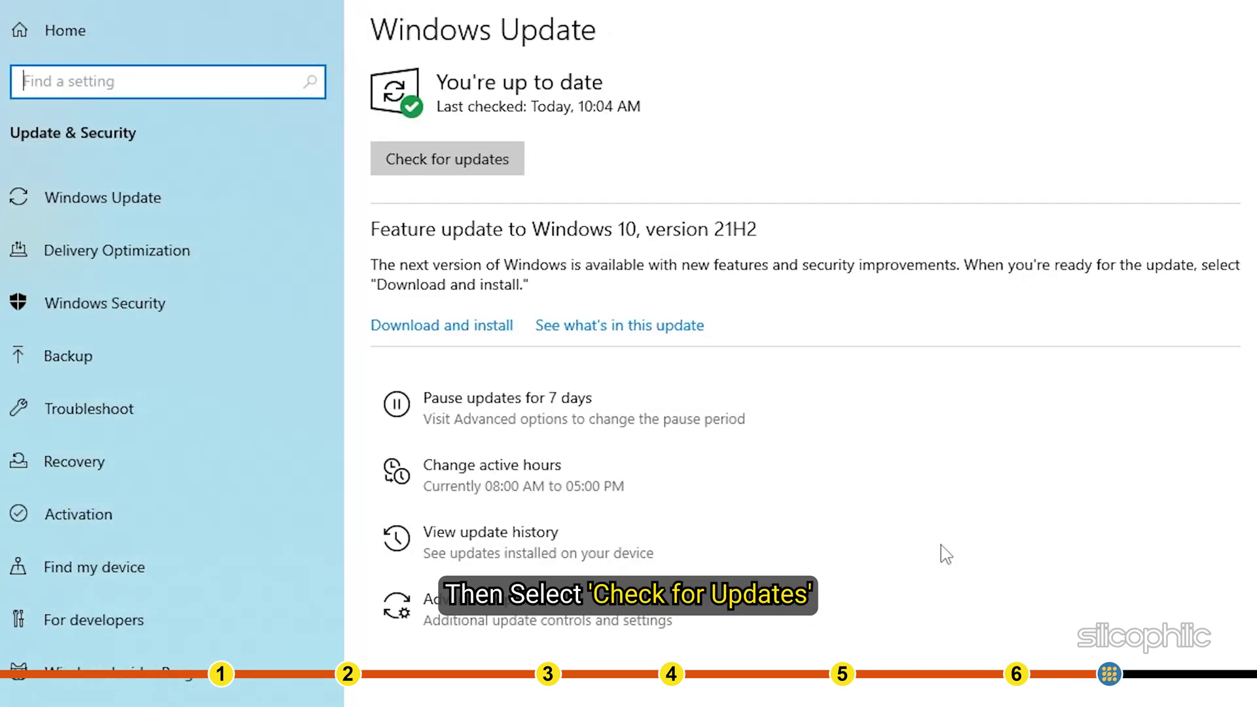
{"action": "left_click", "coordinate": [434, 165]}
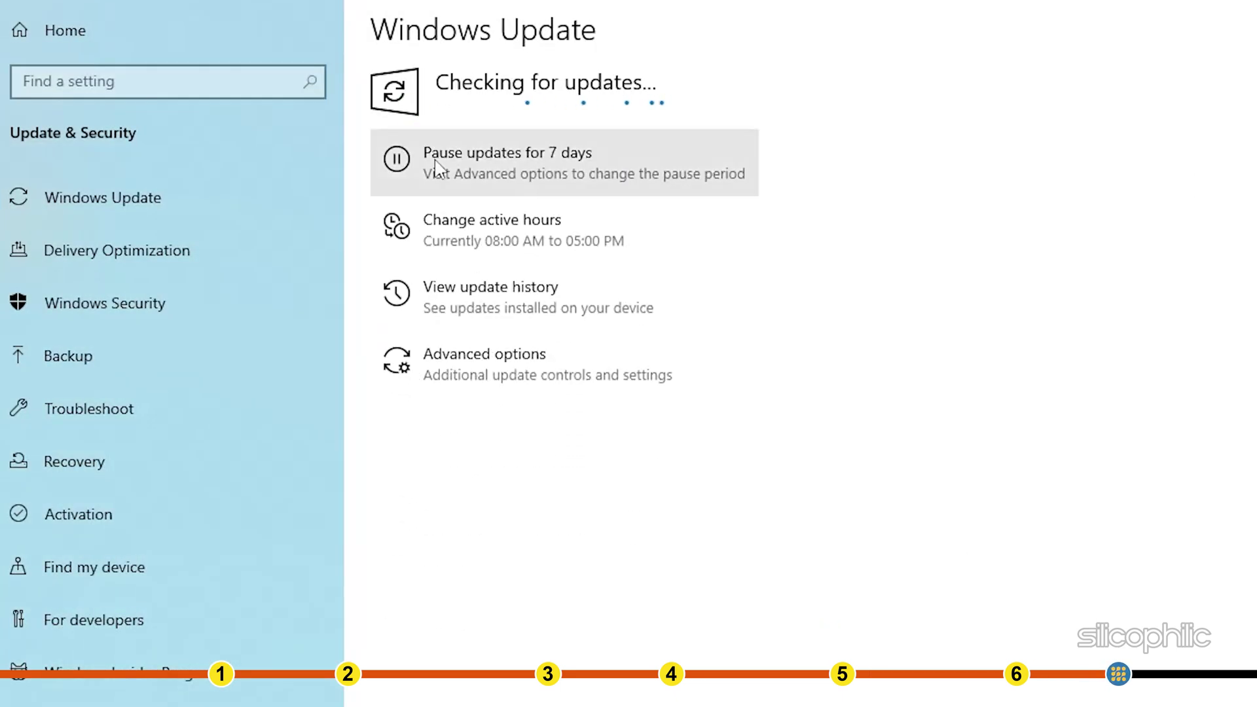